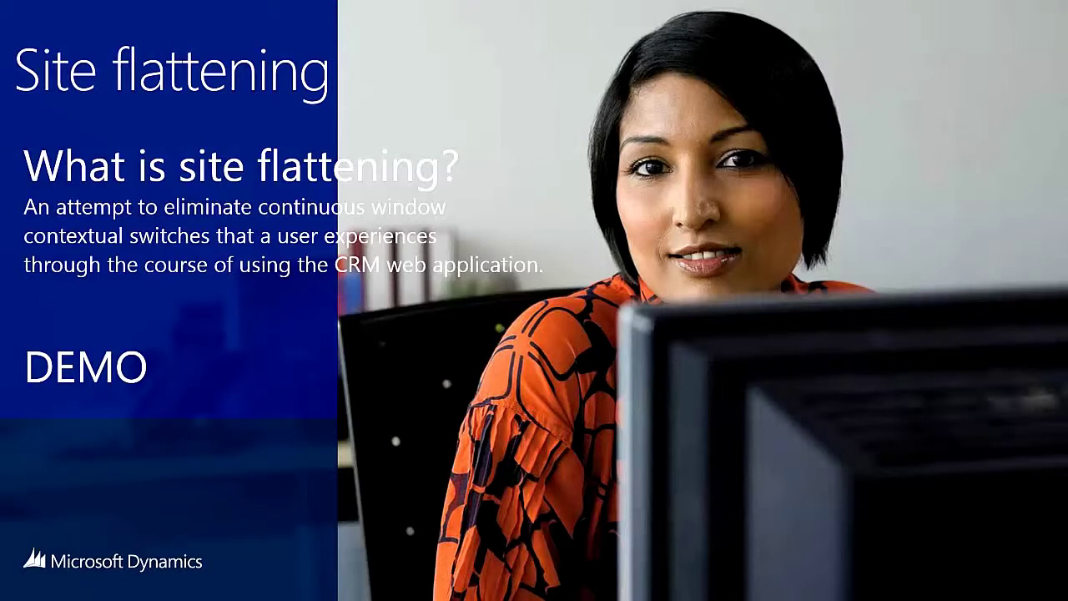
Switch from the slide show to the Microsoft Dynamics CRM dashboard in Internet Explorer
key(alt+Tab)
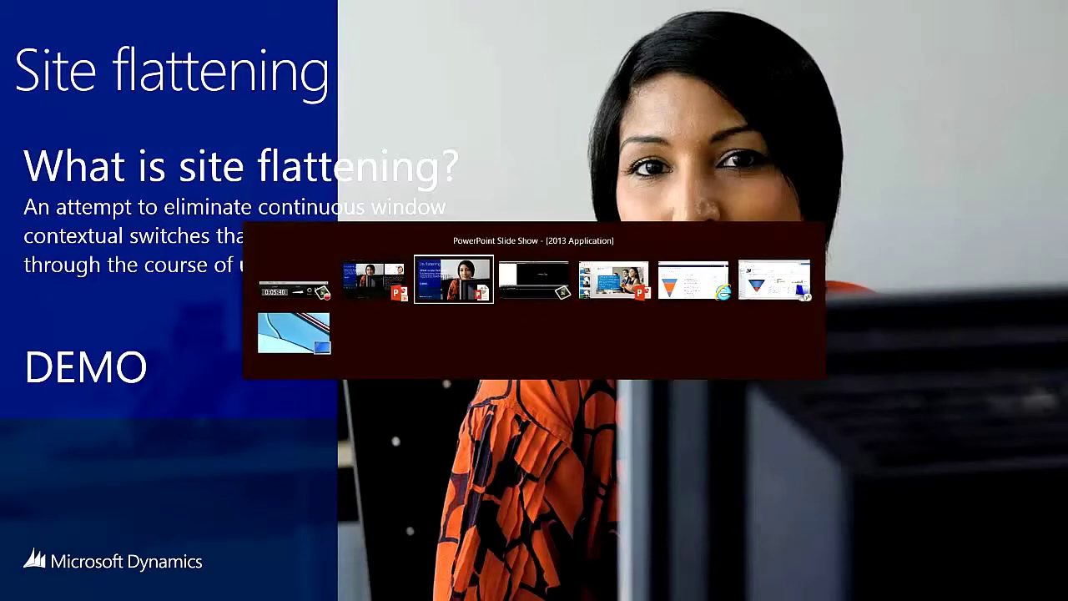
key(Tab)
key(Tab)
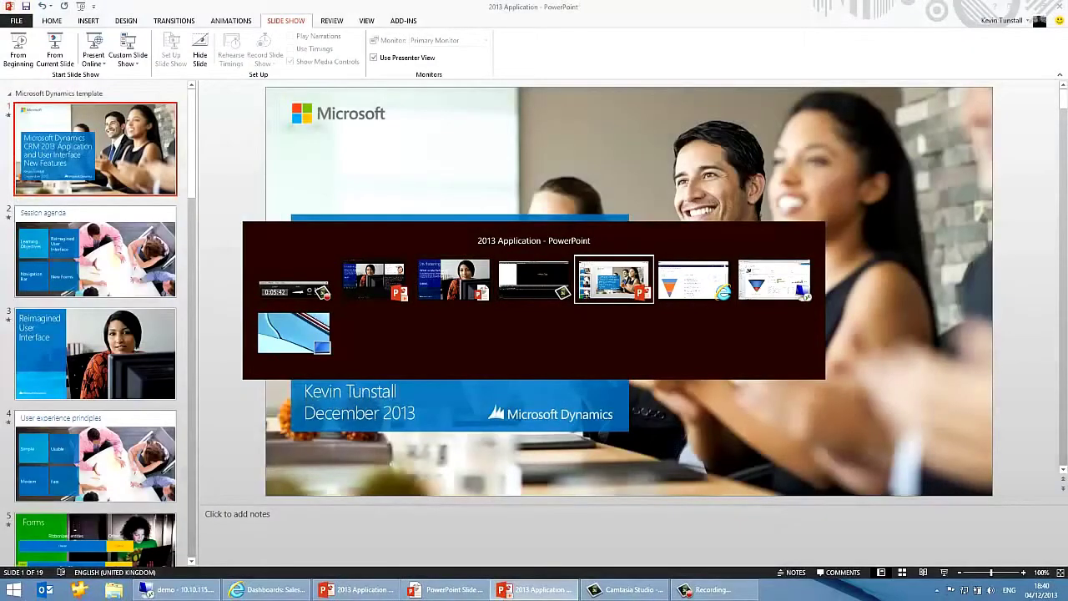
key(Tab)
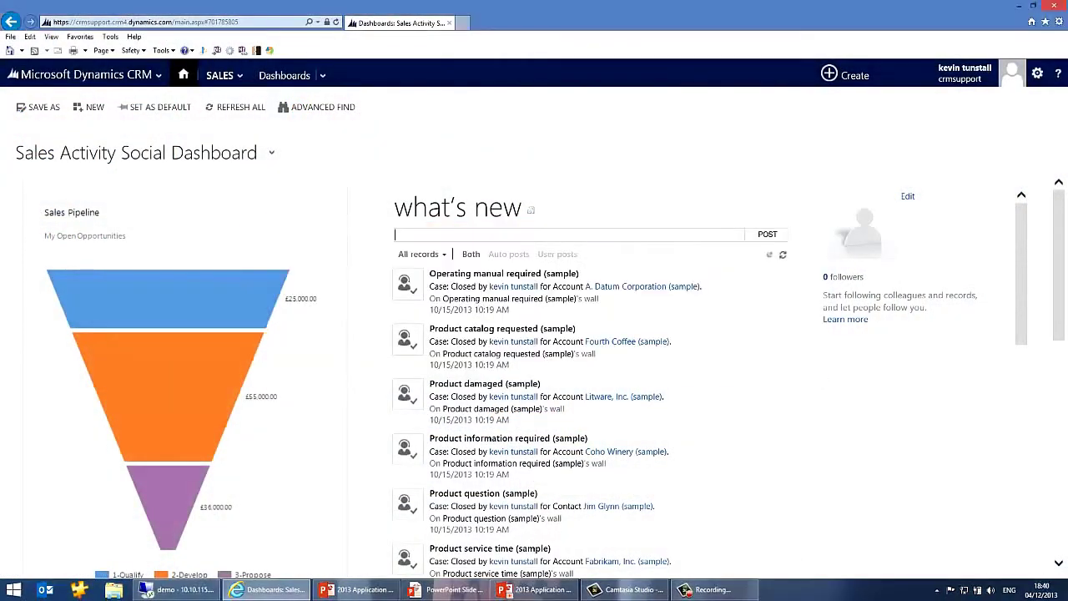
click(403, 143)
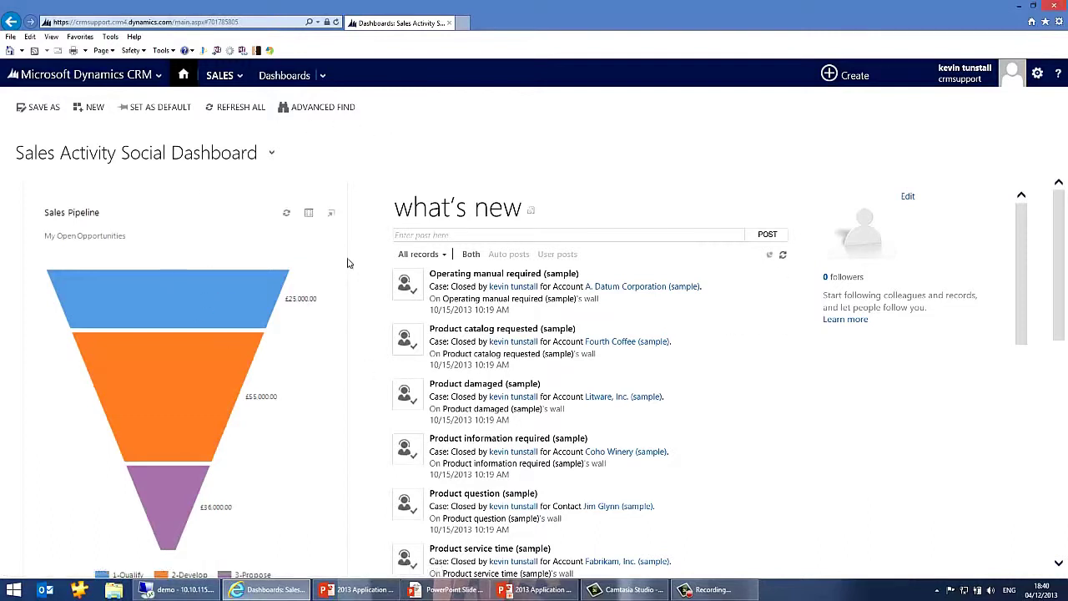
Review the available work areas and open the Sales area on its home dashboard
click(58, 81)
click(216, 76)
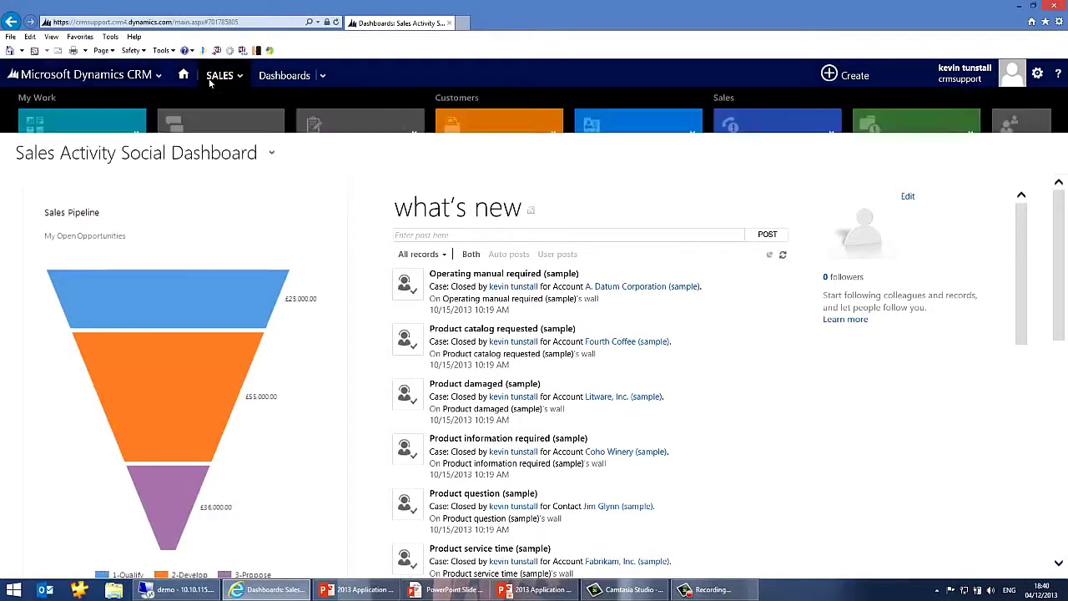
click(122, 79)
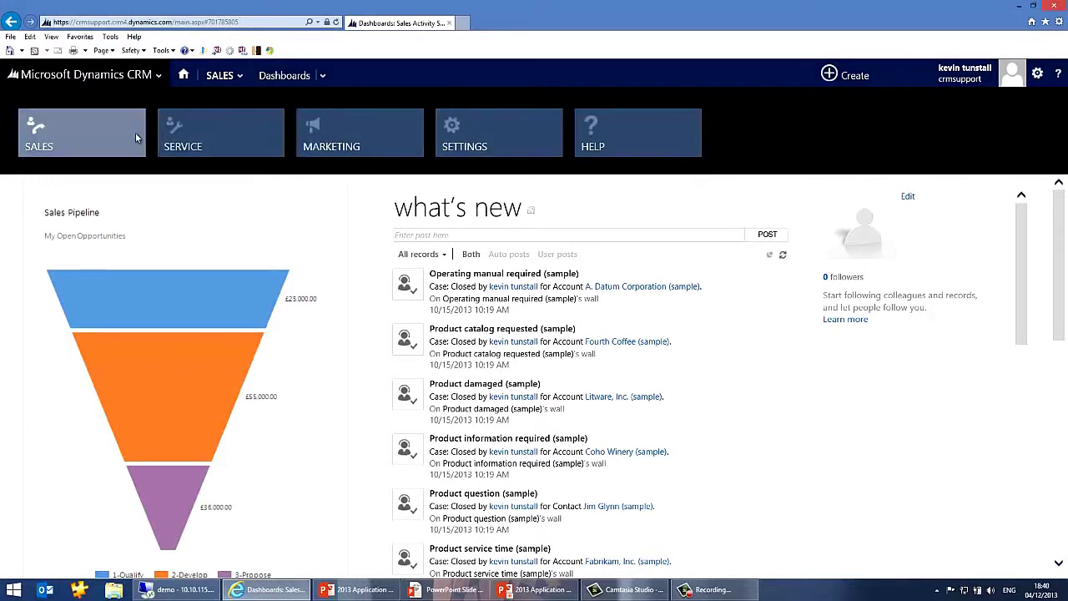
click(183, 77)
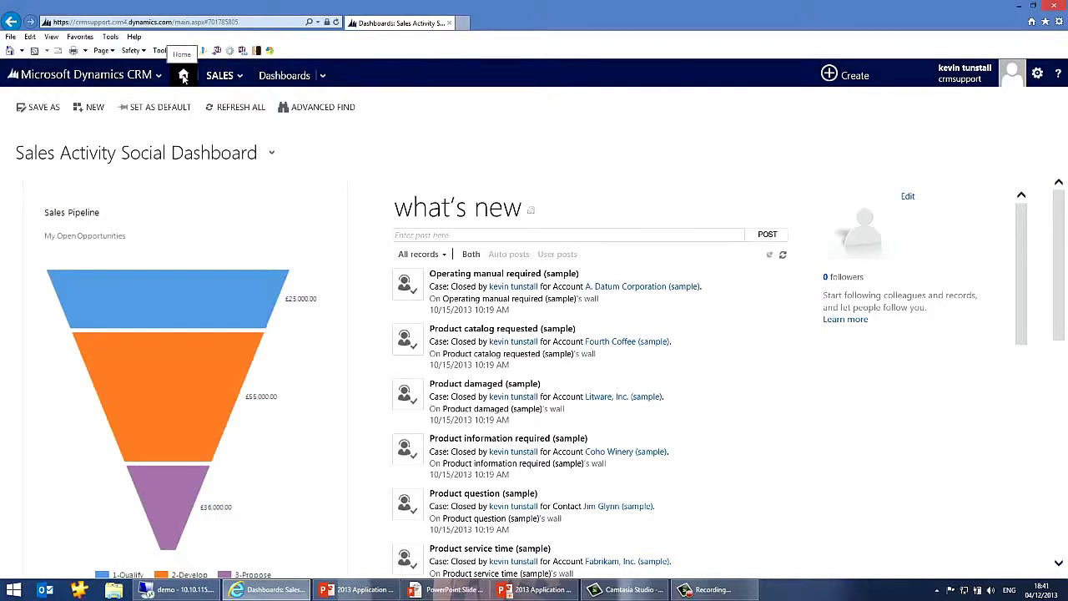
click(159, 76)
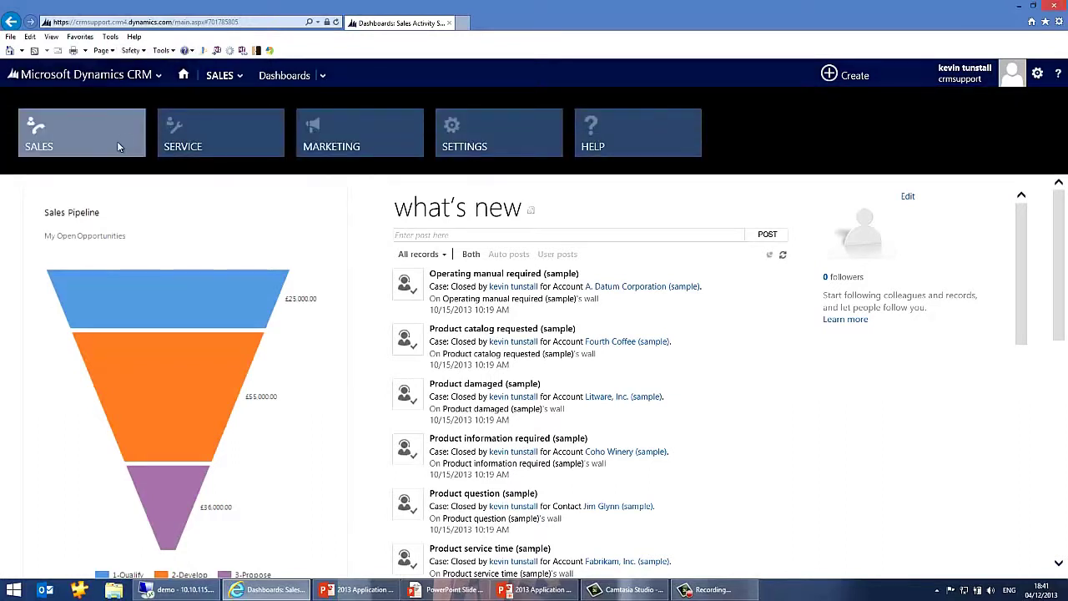
click(118, 147)
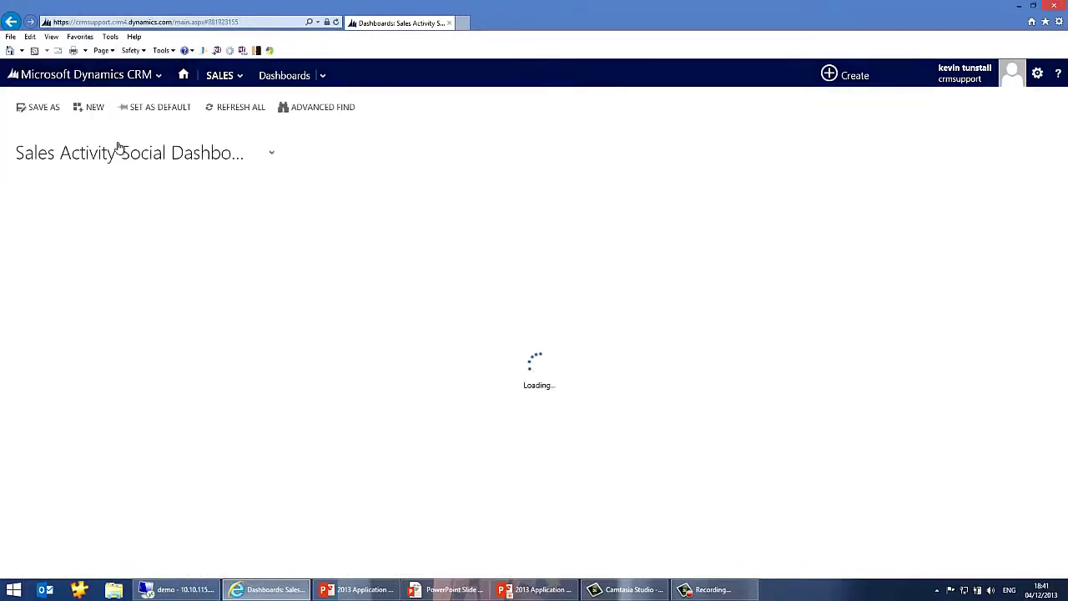
Examine the Sales area's navigation tiles from end to end, including the recently viewed dashboards
click(224, 76)
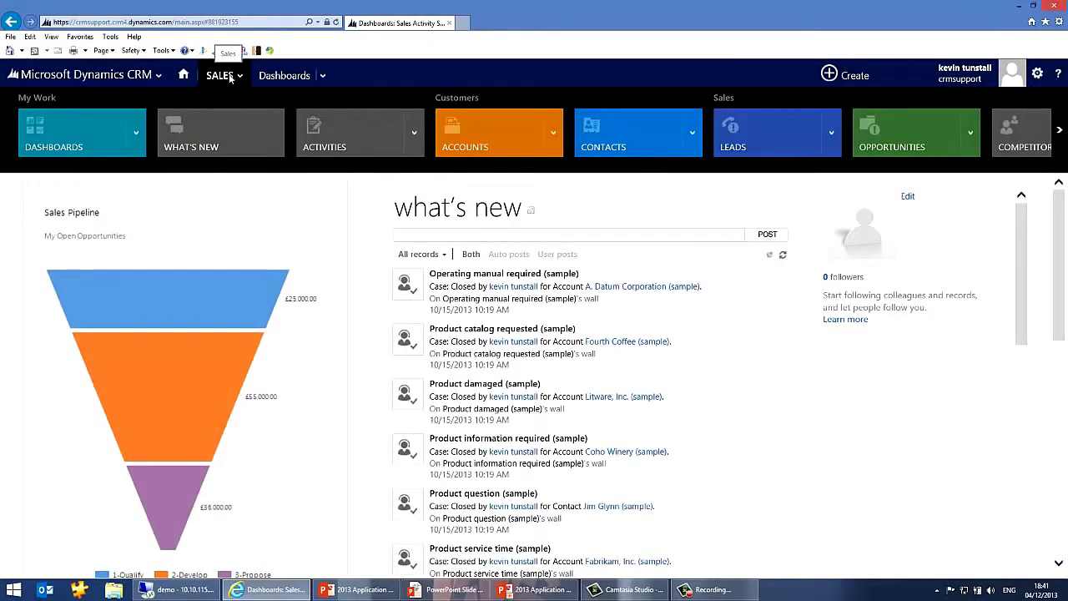
click(141, 142)
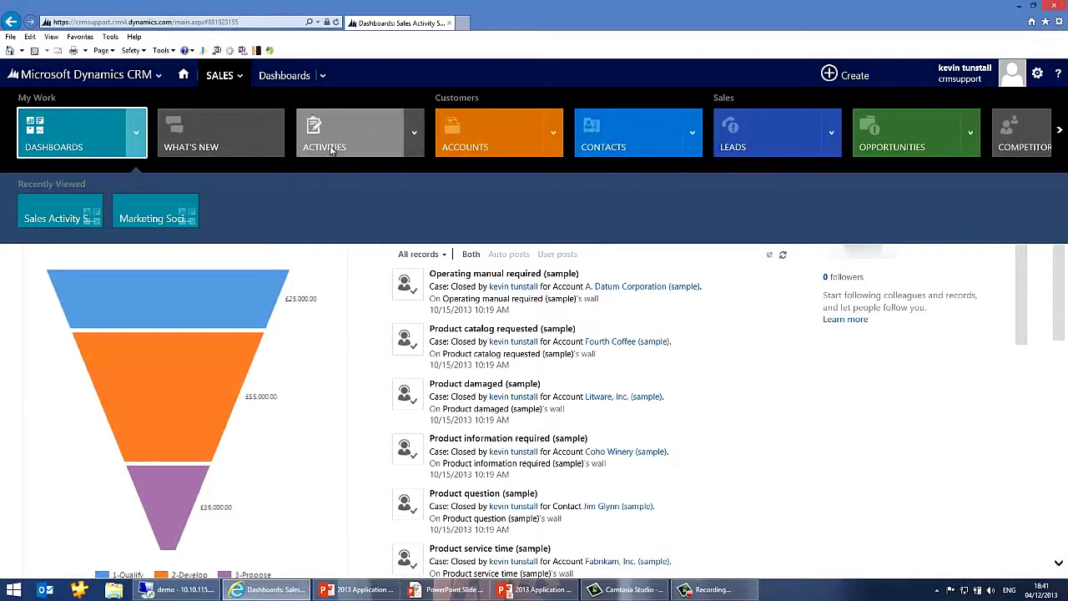
scroll(328, 149, down, 2)
scroll(330, 145, down, 2)
scroll(330, 148, down, 1)
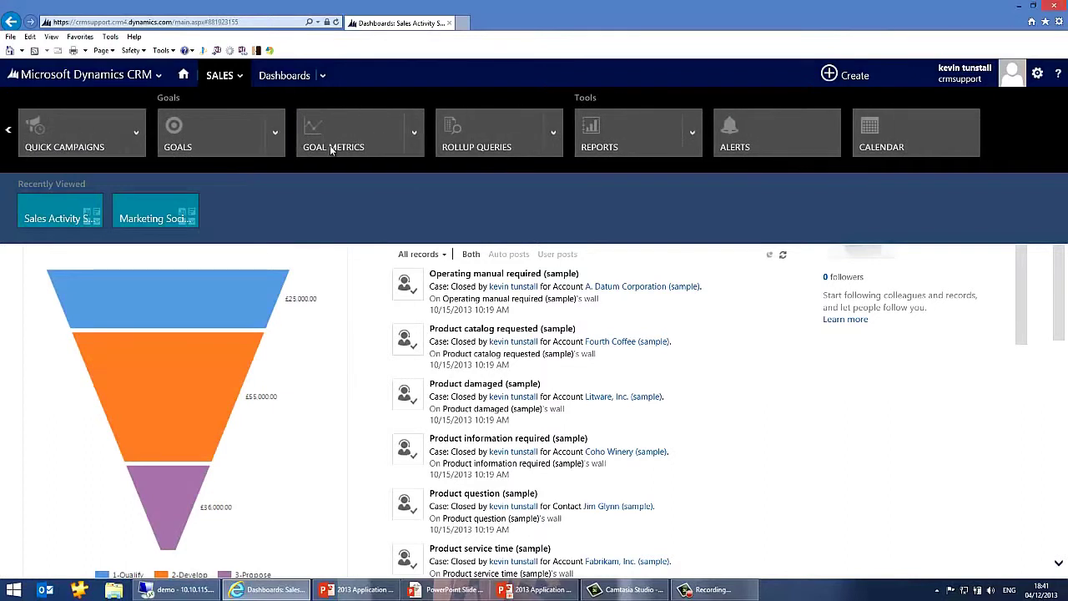
scroll(330, 148, up, 5)
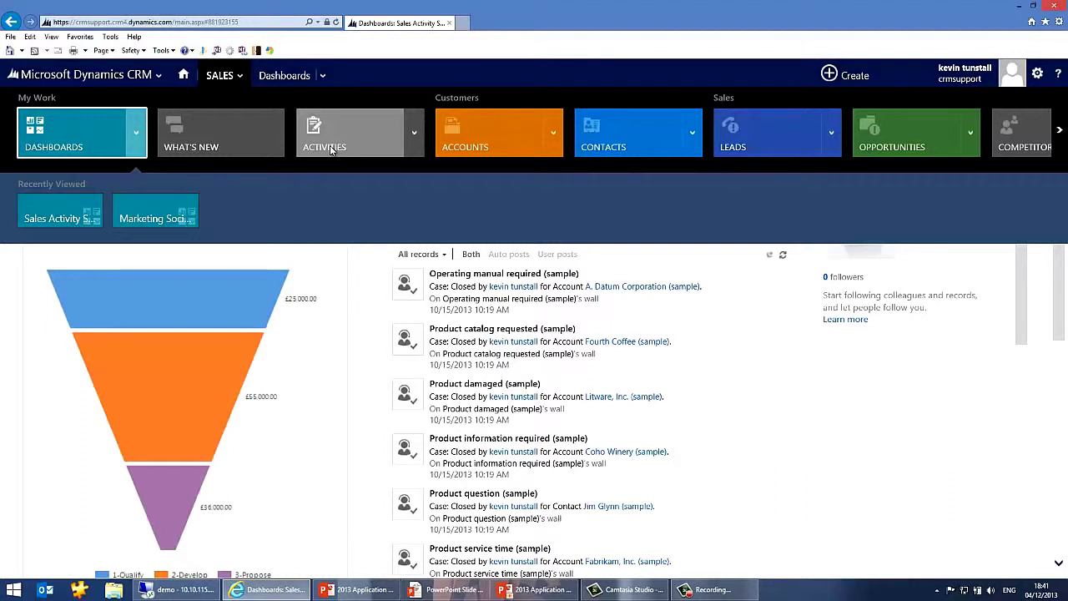
scroll(330, 149, down, 10)
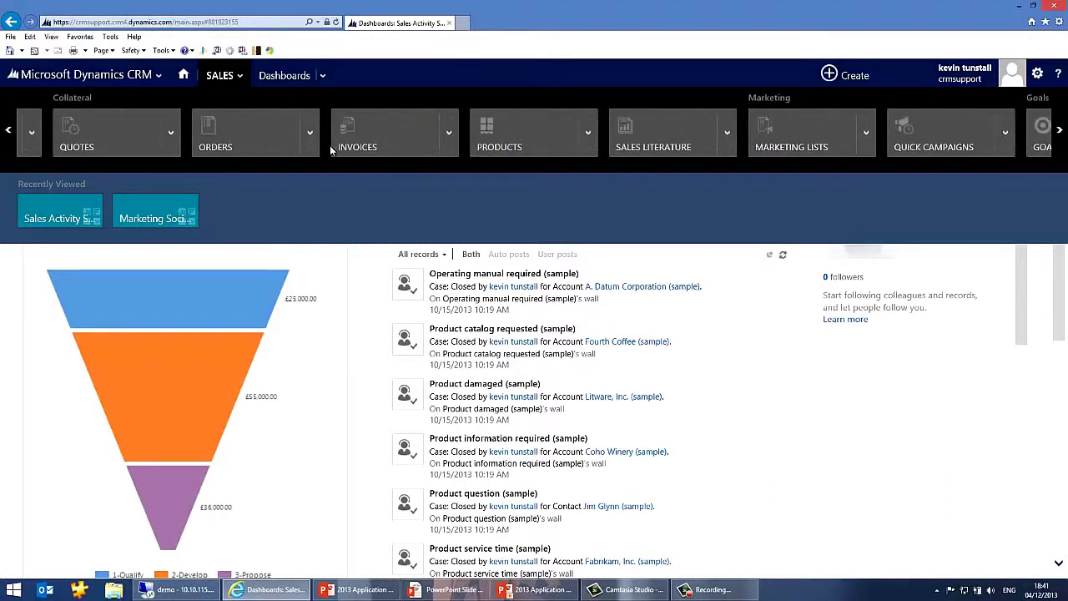
scroll(330, 149, up, 10)
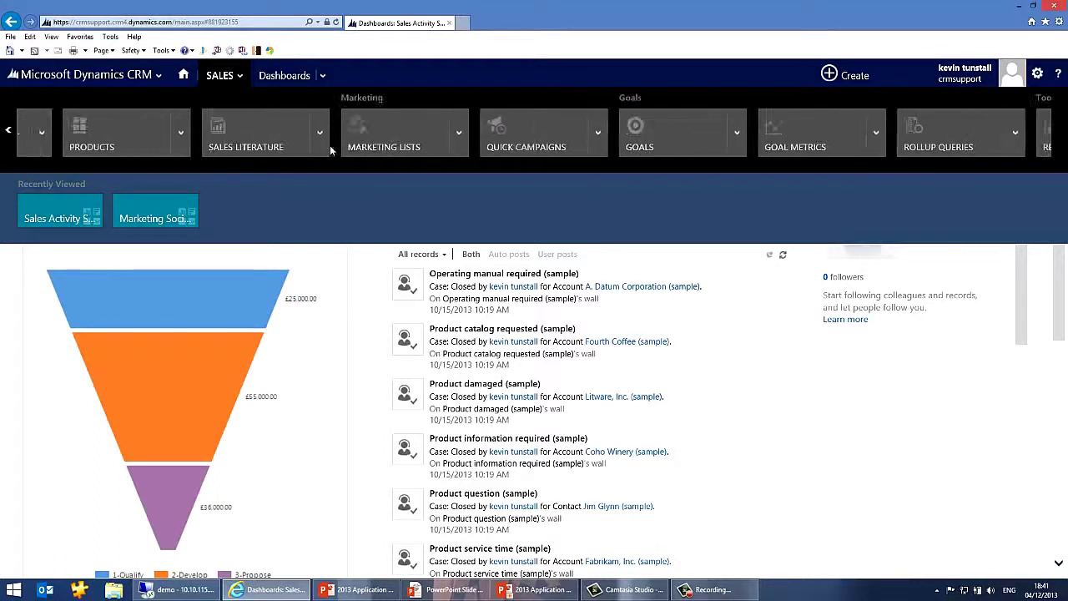
scroll(330, 149, up, 3)
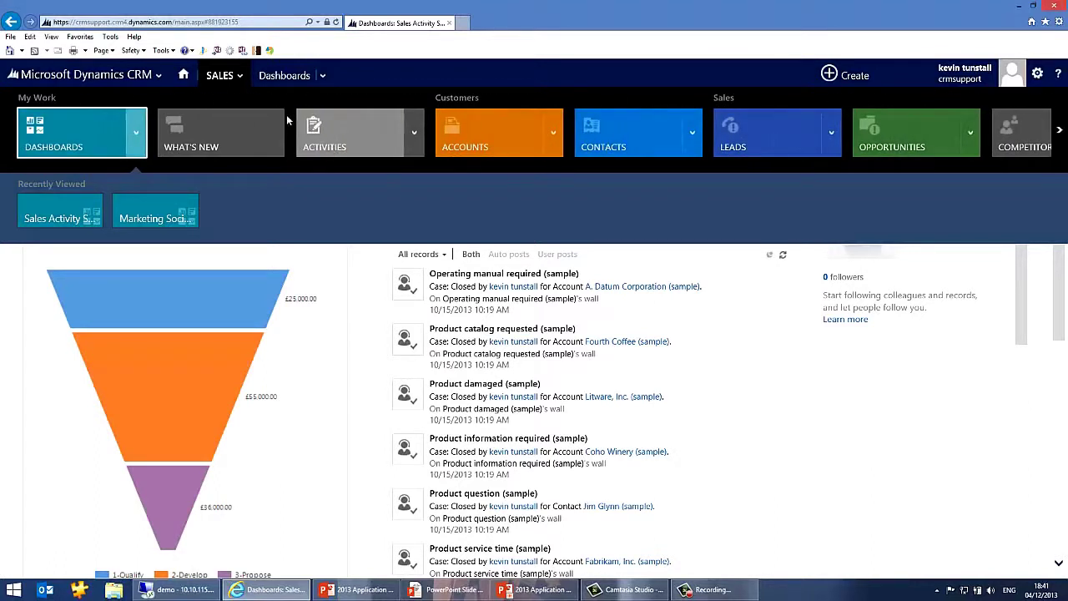
View the recently viewed Alpine Ski House (sample) account and return to the Sales Activity Social Dashboard
click(553, 134)
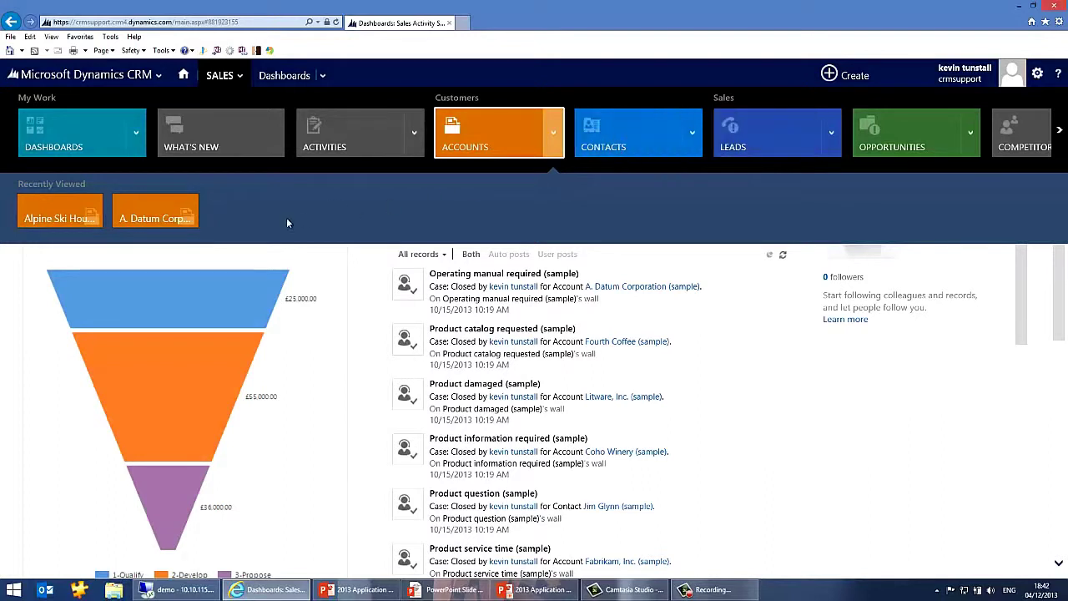
click(69, 219)
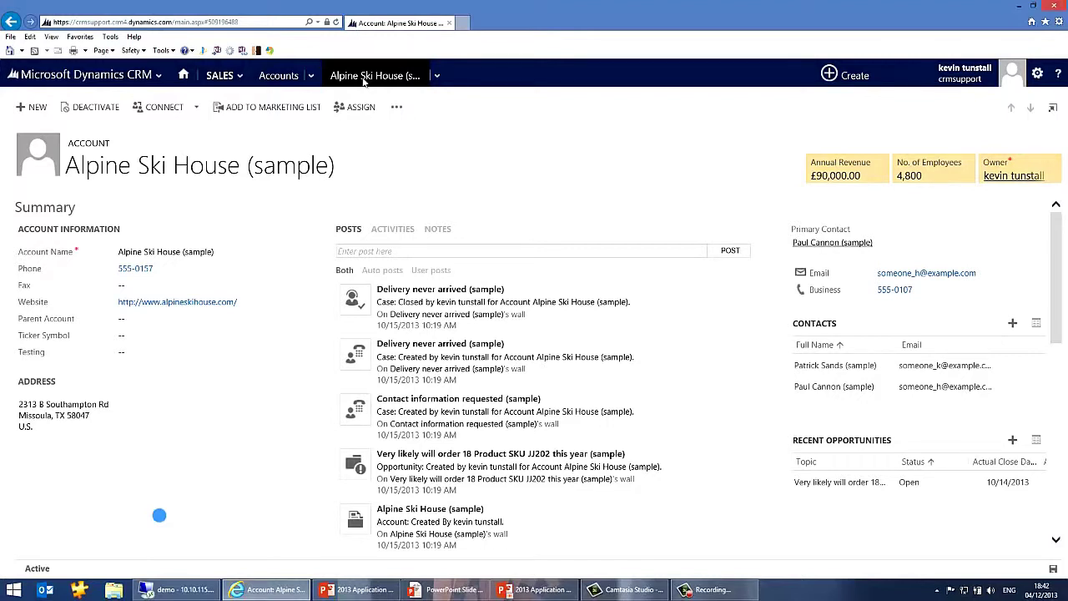
click(11, 23)
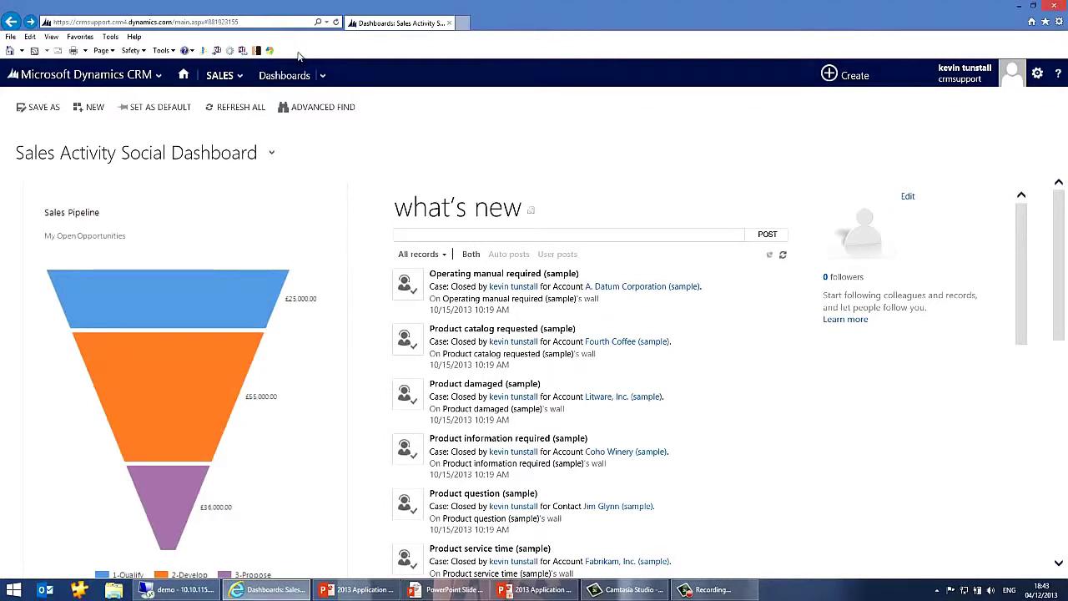
Open the Contacts list from the Sales area
click(240, 76)
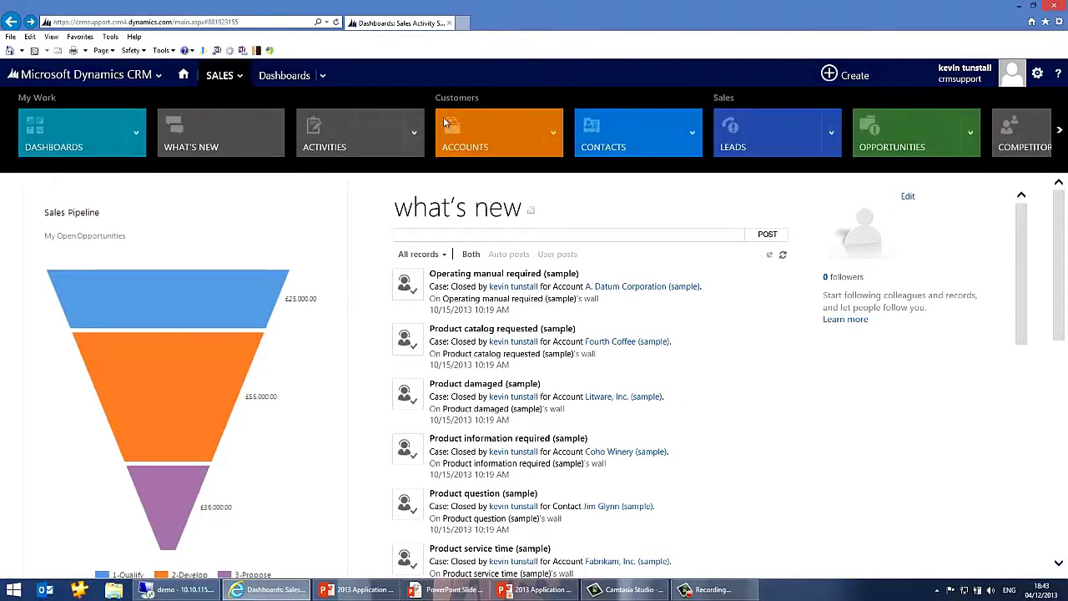
click(623, 136)
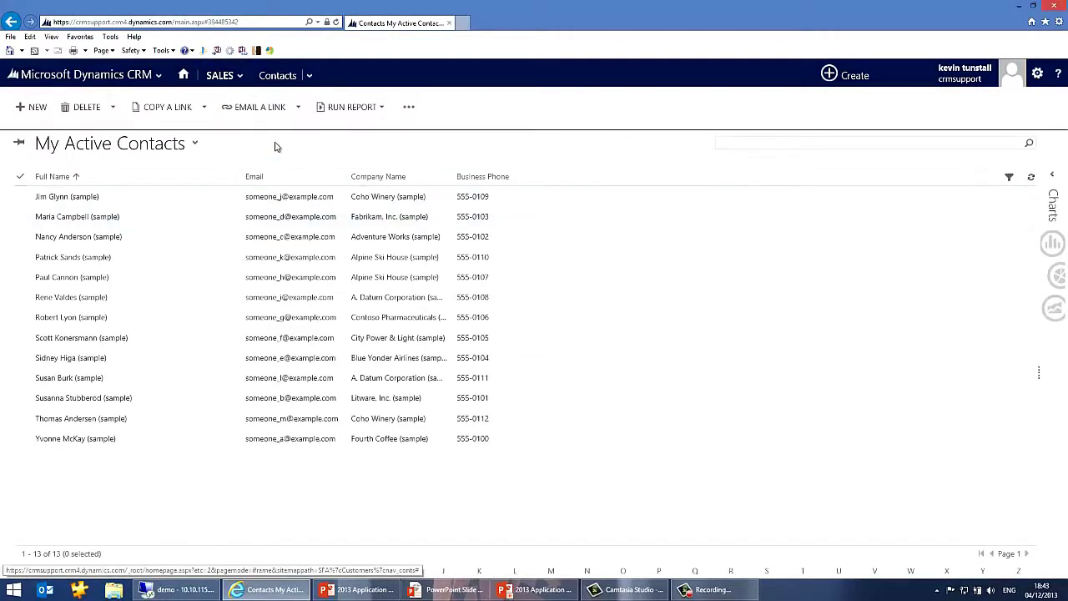
click(76, 79)
click(328, 77)
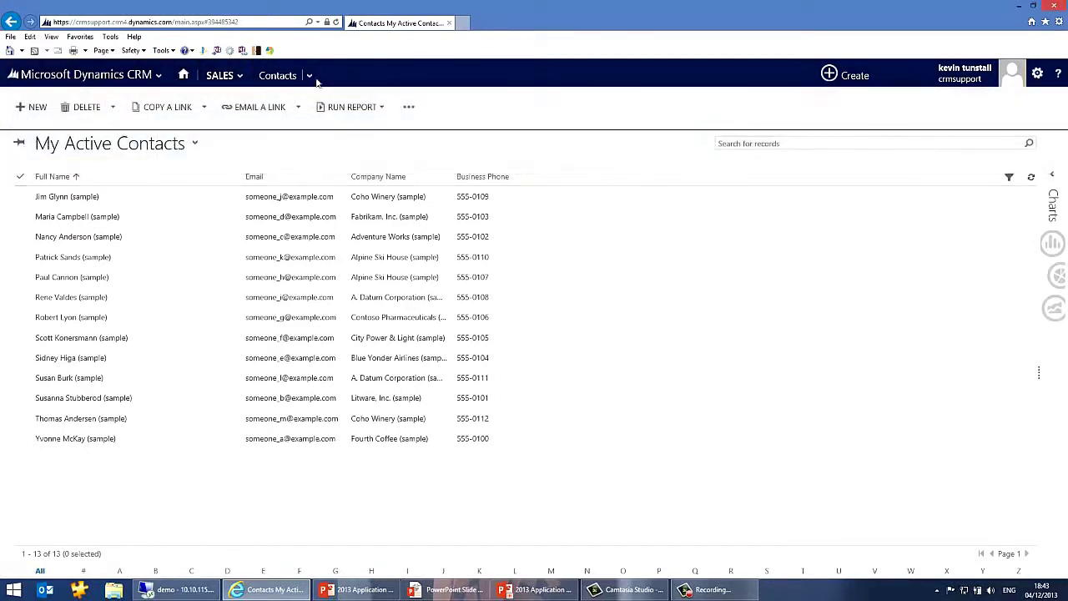
Go from Sales to the Settings work area and open its Administration page
click(221, 75)
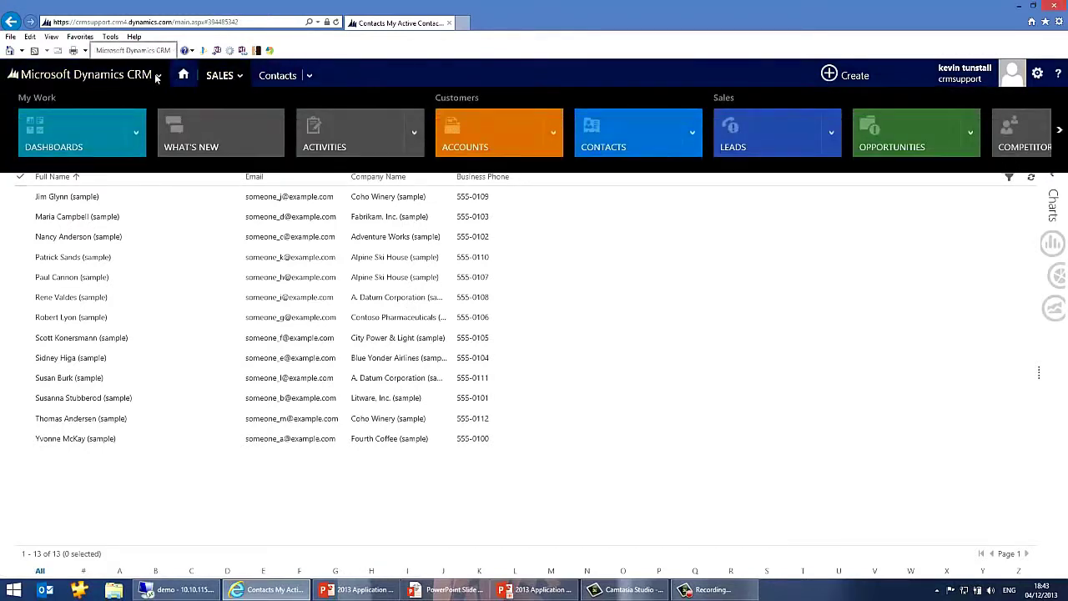
click(156, 76)
click(459, 133)
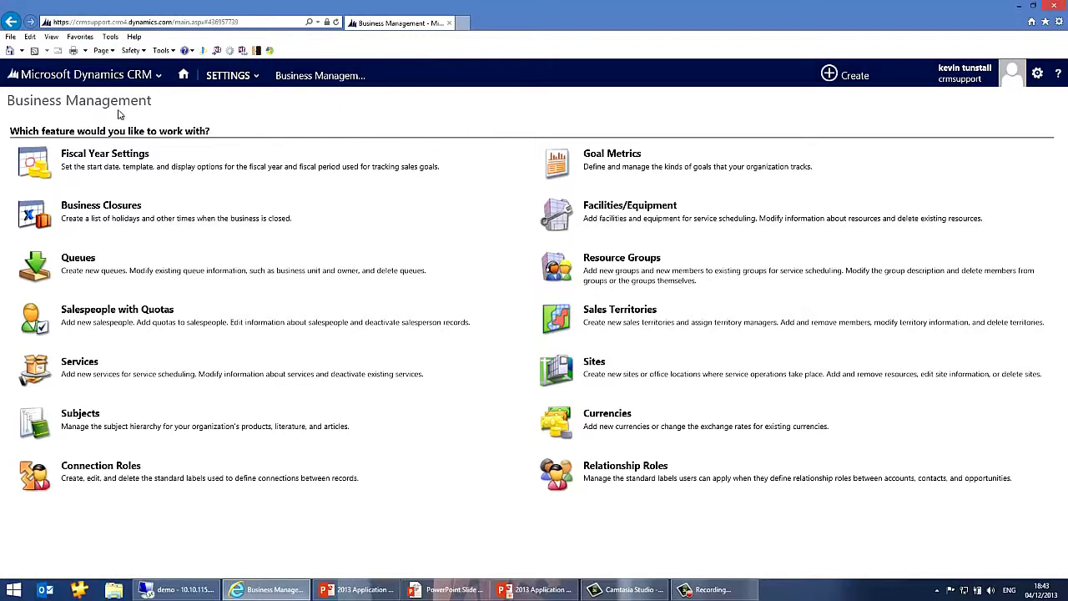
click(213, 79)
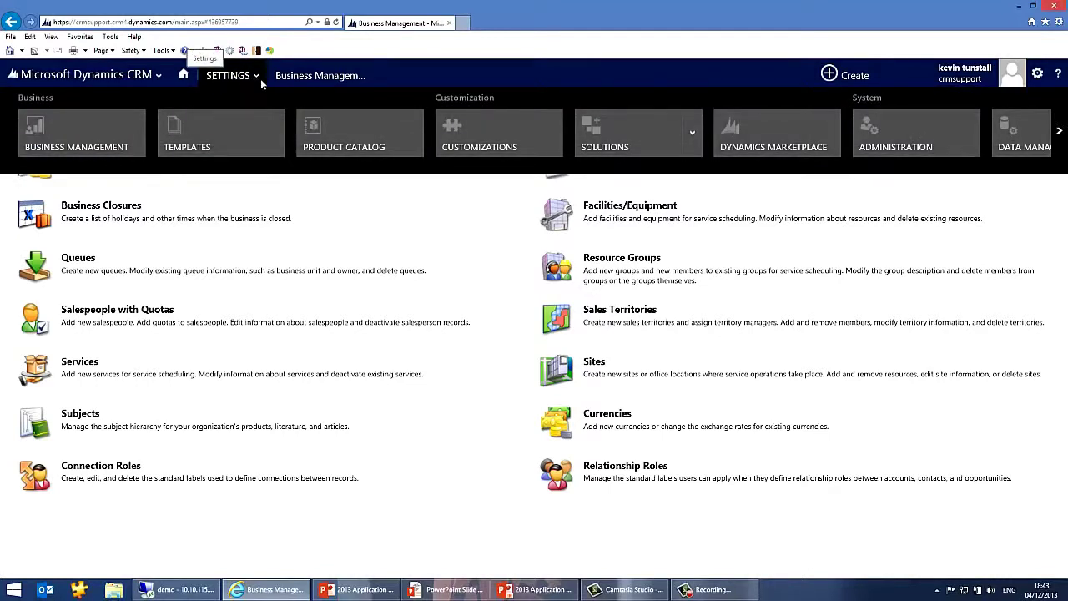
click(883, 135)
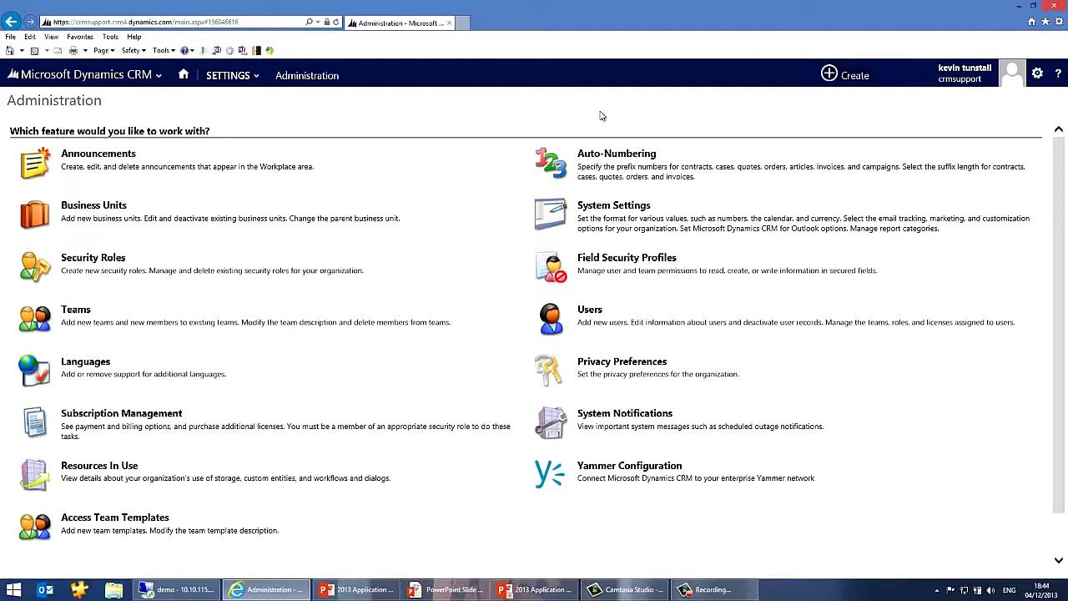
View the activity and record types offered for creation, dismiss them, and return to the home page
click(841, 75)
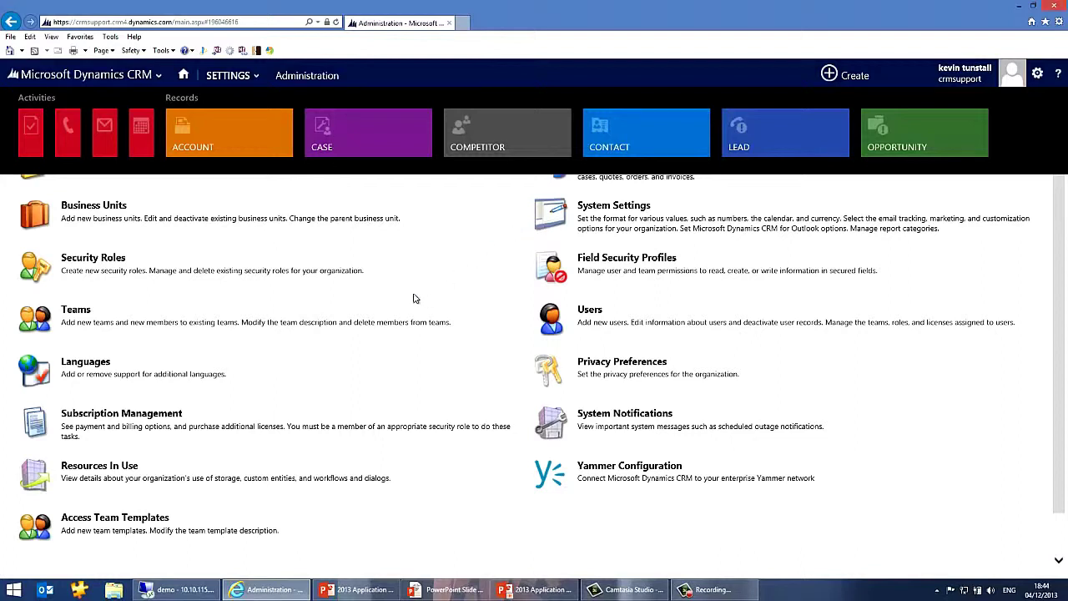
click(440, 256)
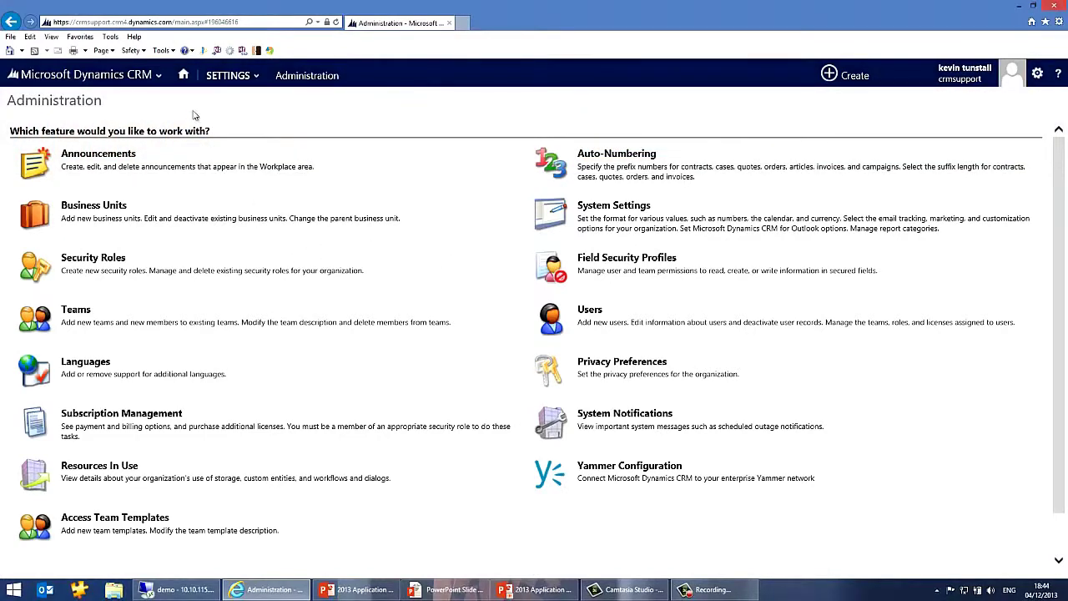
click(183, 75)
click(183, 75)
click(185, 81)
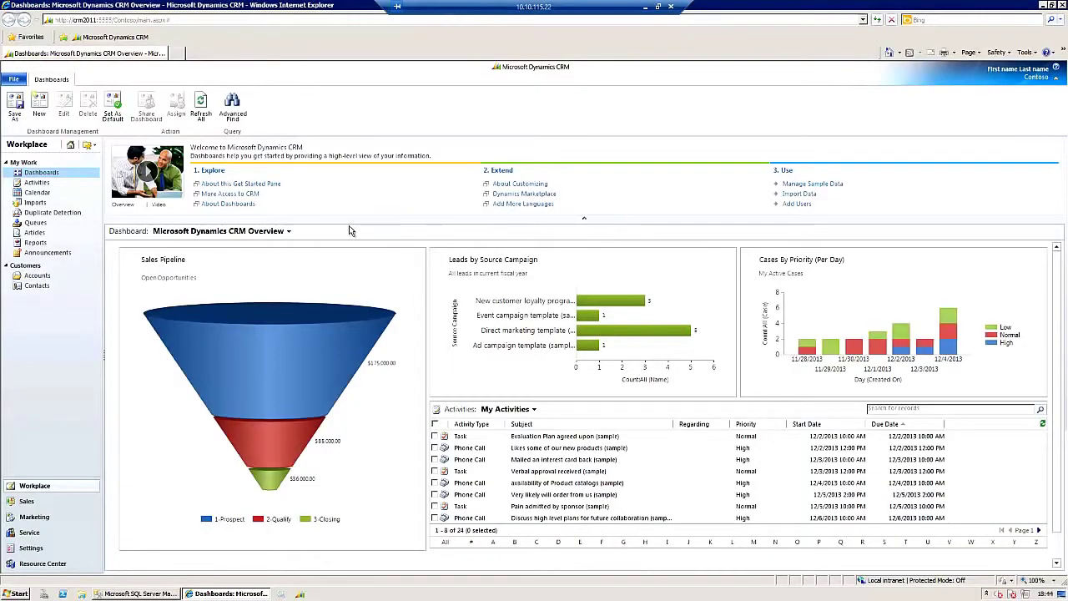
In the CRM 2011 remote session's Workplace, view the Activities list and open the Accounts list
click(37, 185)
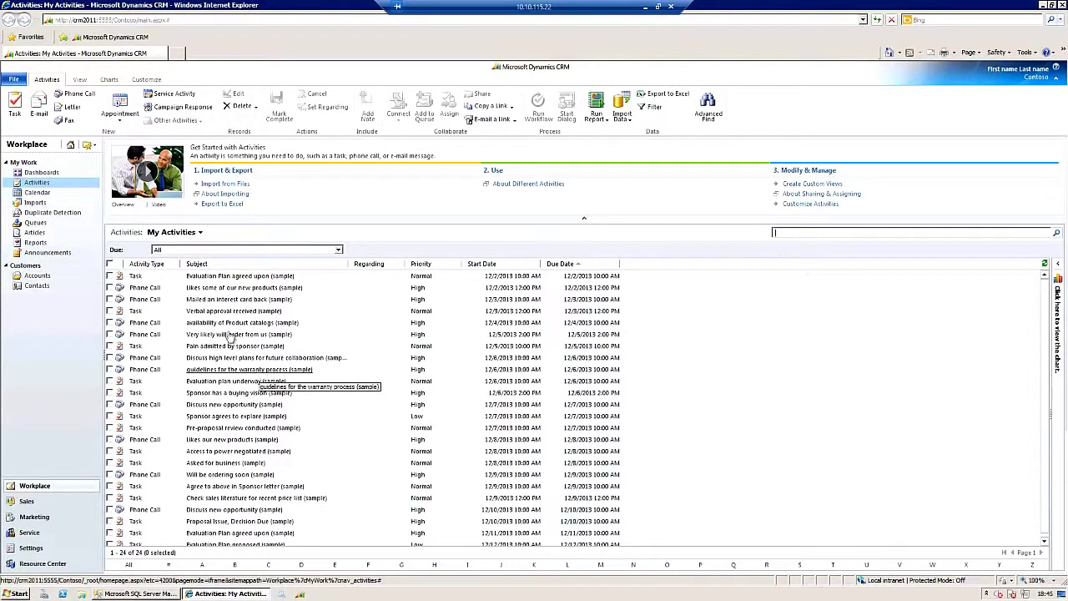
click(52, 277)
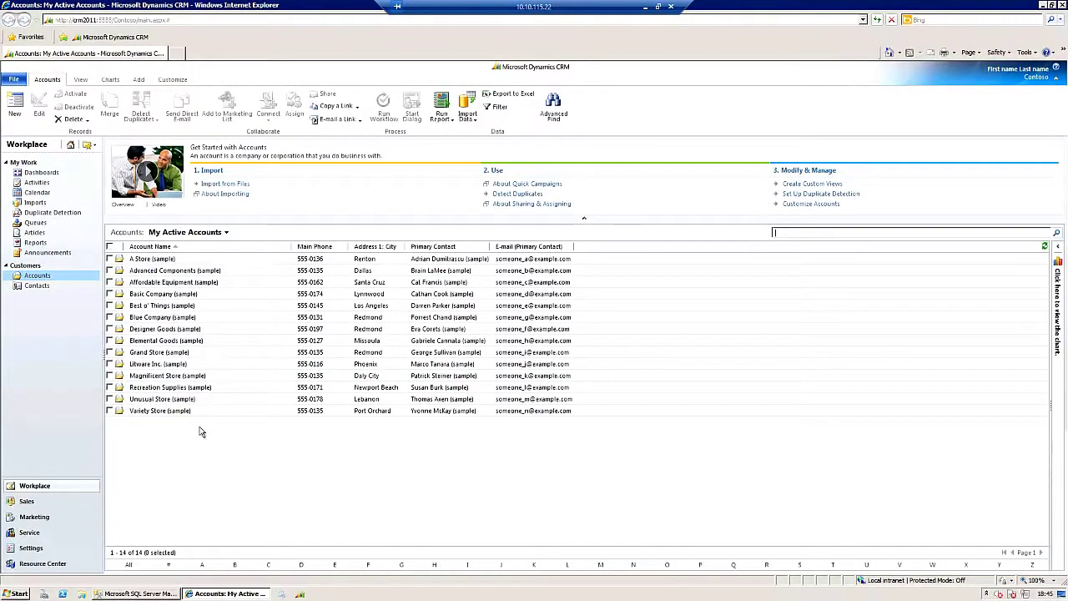
Open the Advanced Components (sample) and Basic Company (sample) accounts in separate windows and show the list of open windows
click(153, 274)
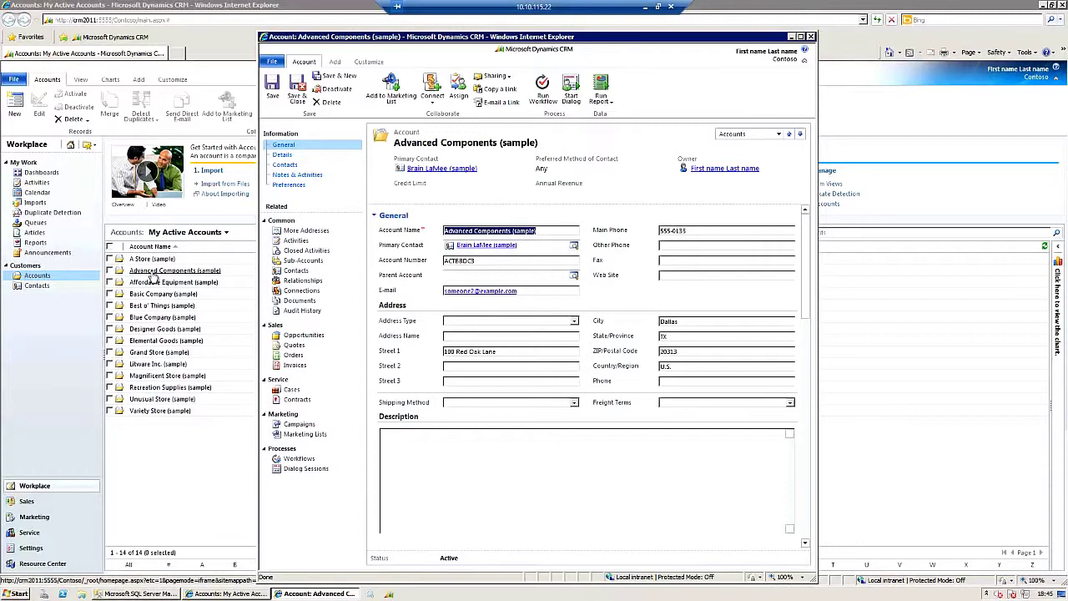
double_click(154, 294)
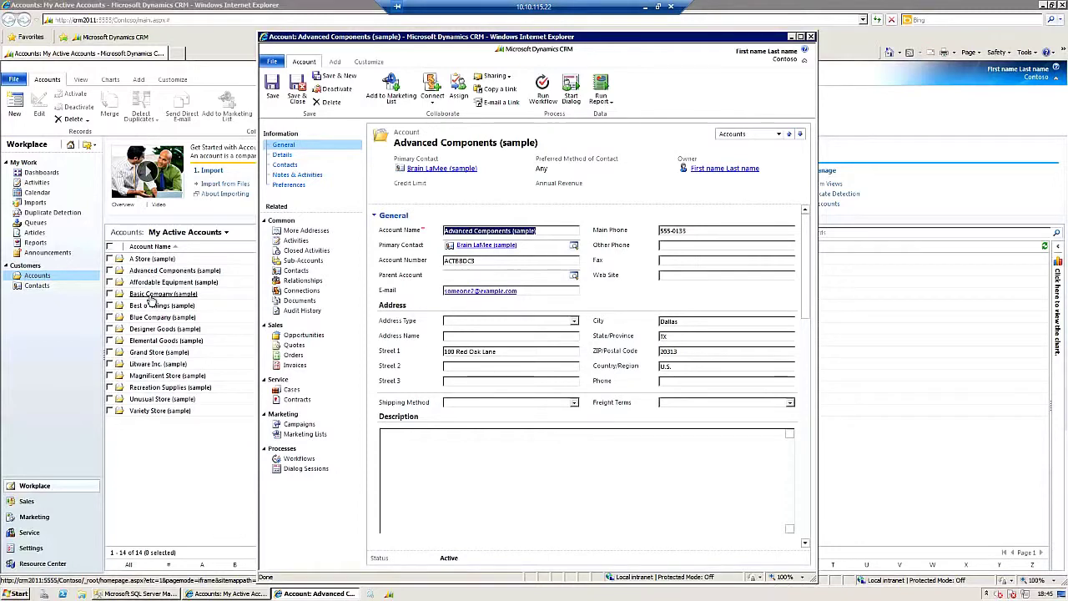
click(147, 321)
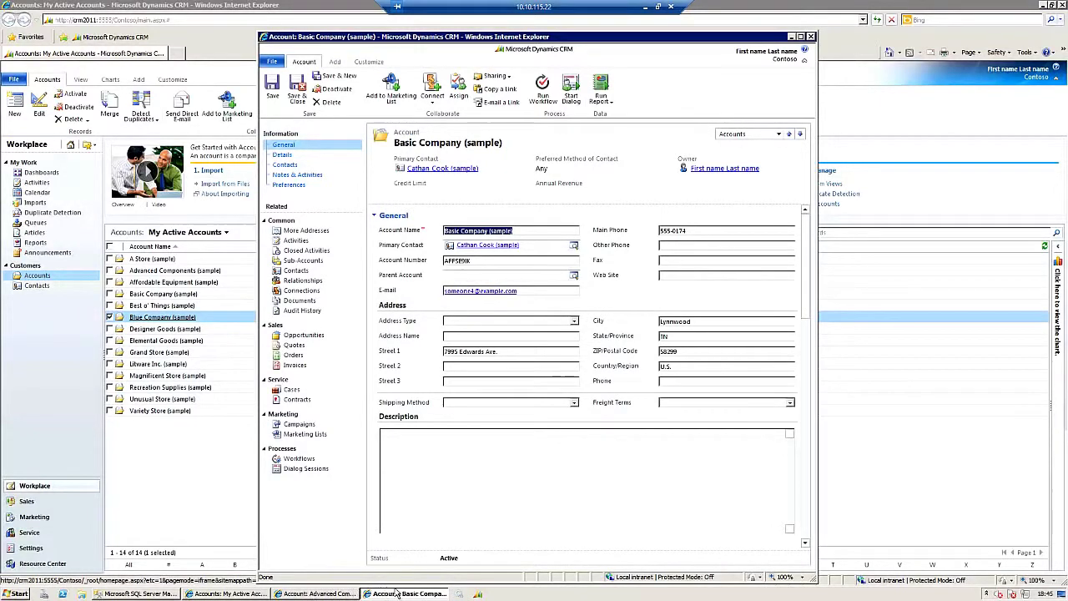
mouse_move(318, 594)
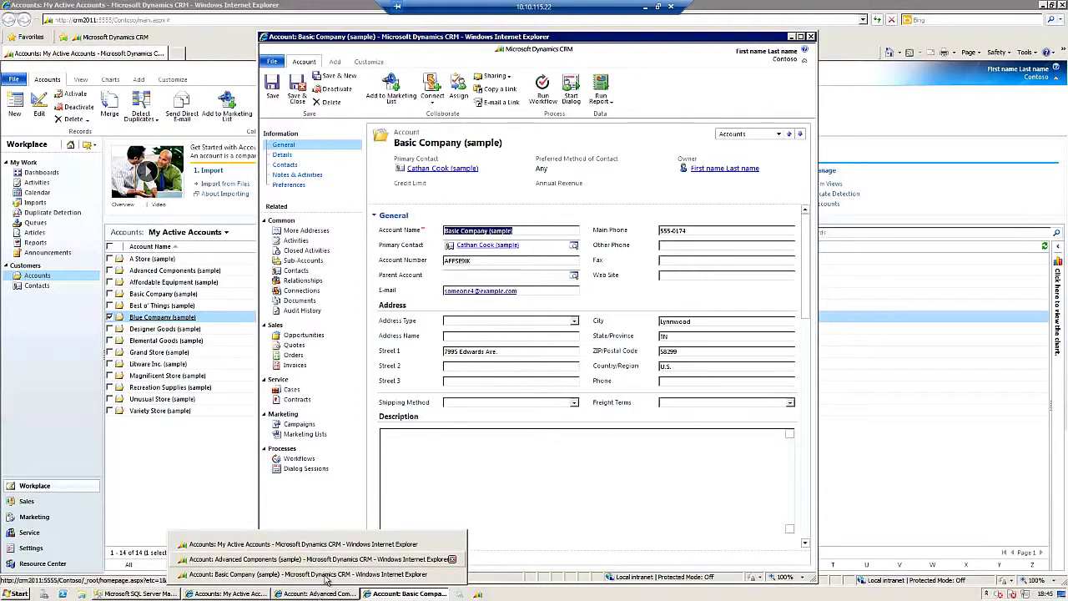
Return to the main CRM 2011 window and view the Settings, Workplace and Marketing work areas in turn
click(201, 478)
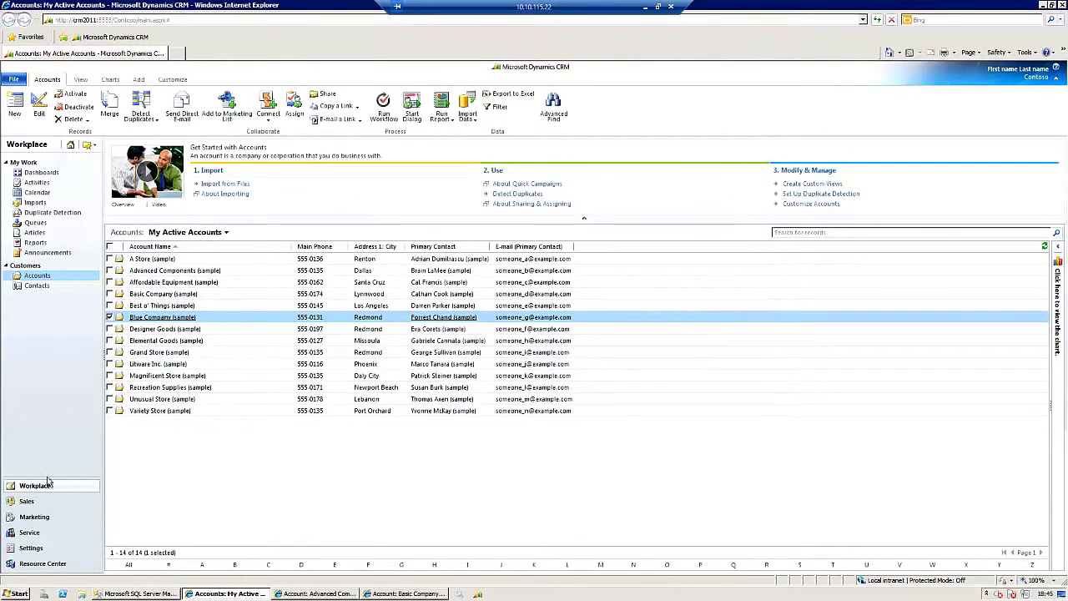
click(34, 548)
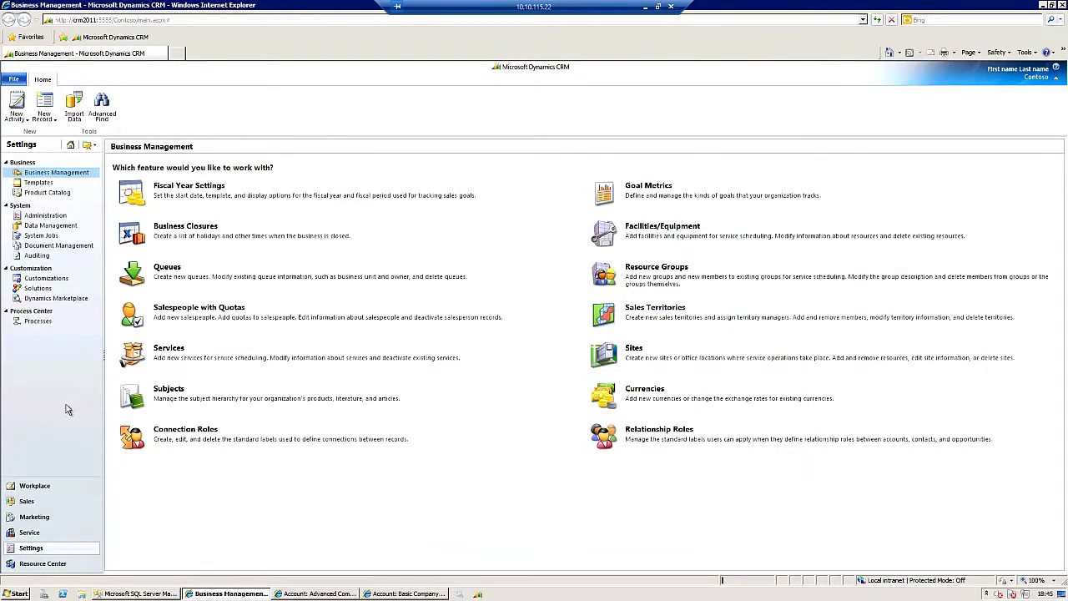
click(40, 490)
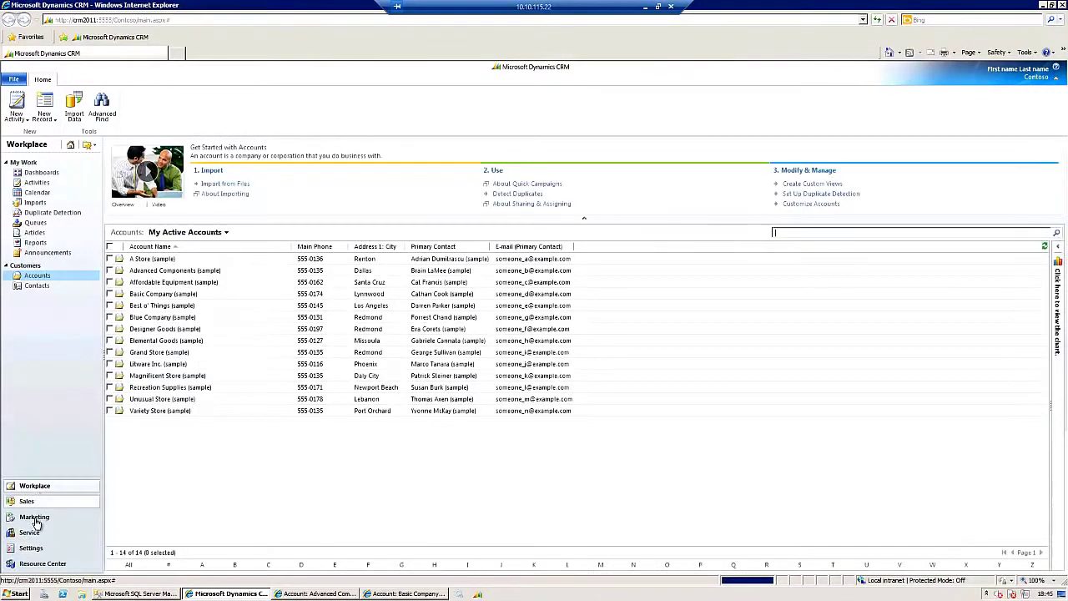
click(36, 519)
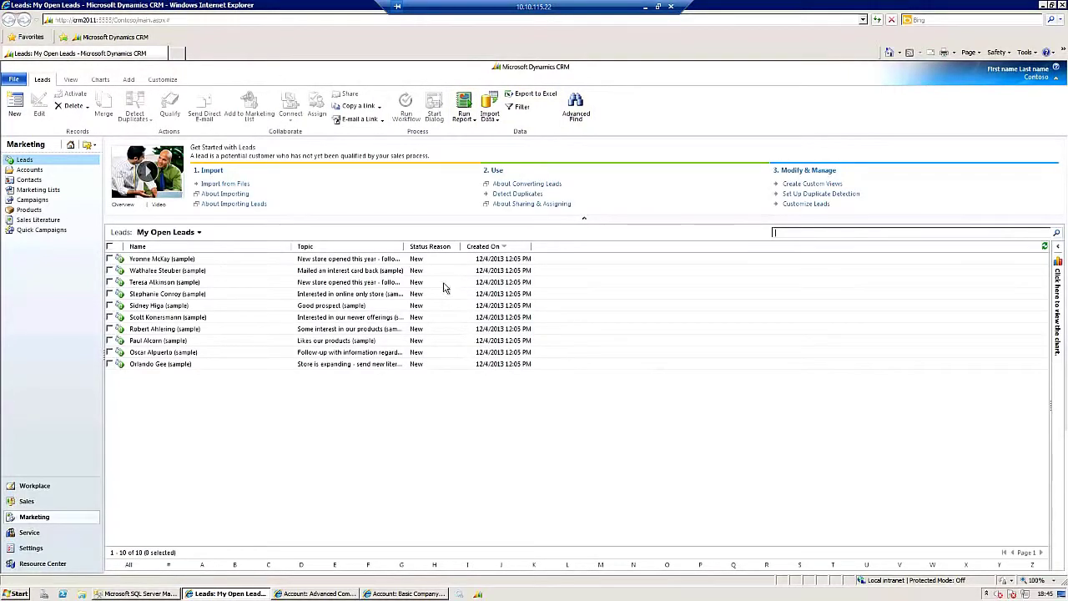
Minimize the remote session, switch to the PowerPoint slide show and advance past the Site flattening demo slide
click(644, 7)
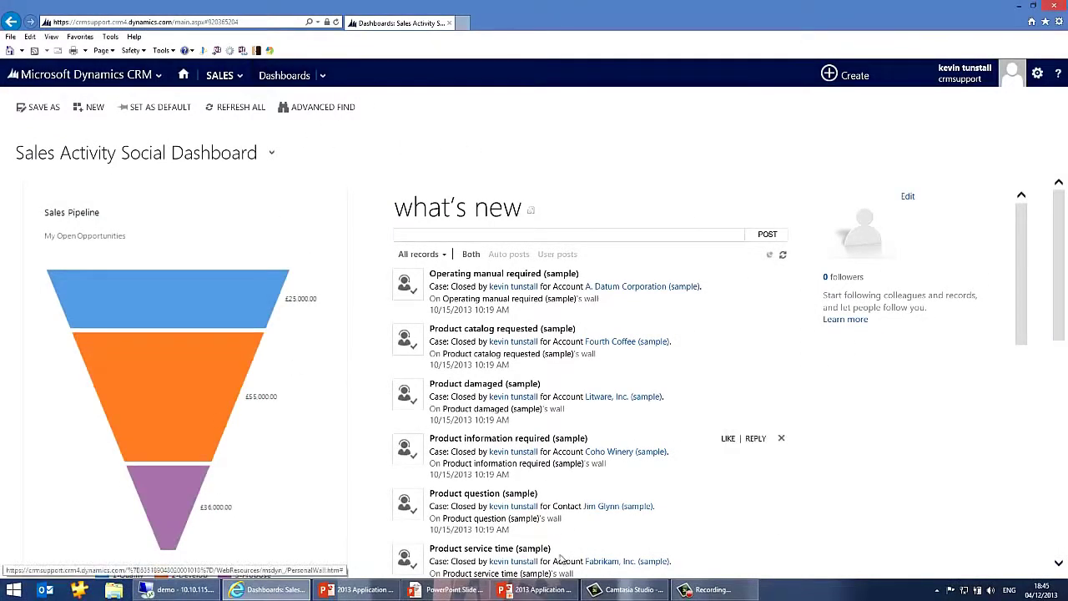
click(523, 592)
click(523, 593)
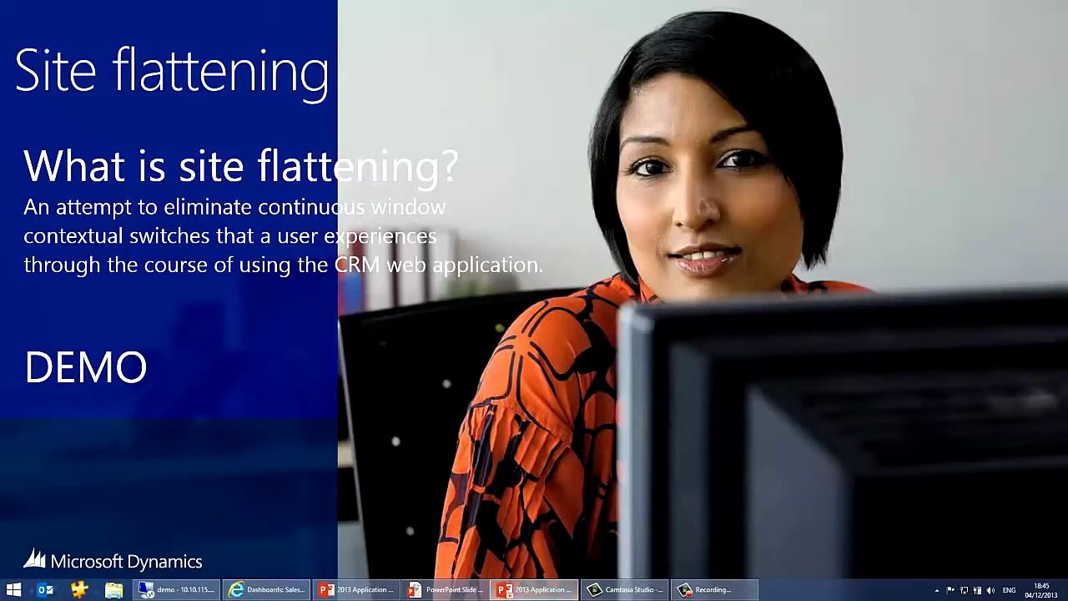
key(Right)
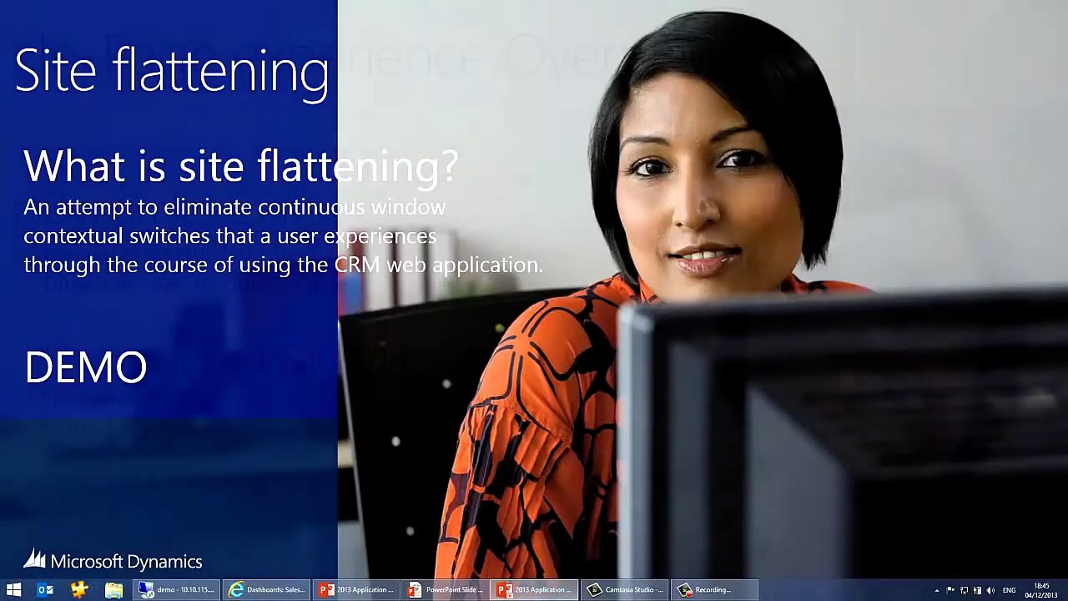